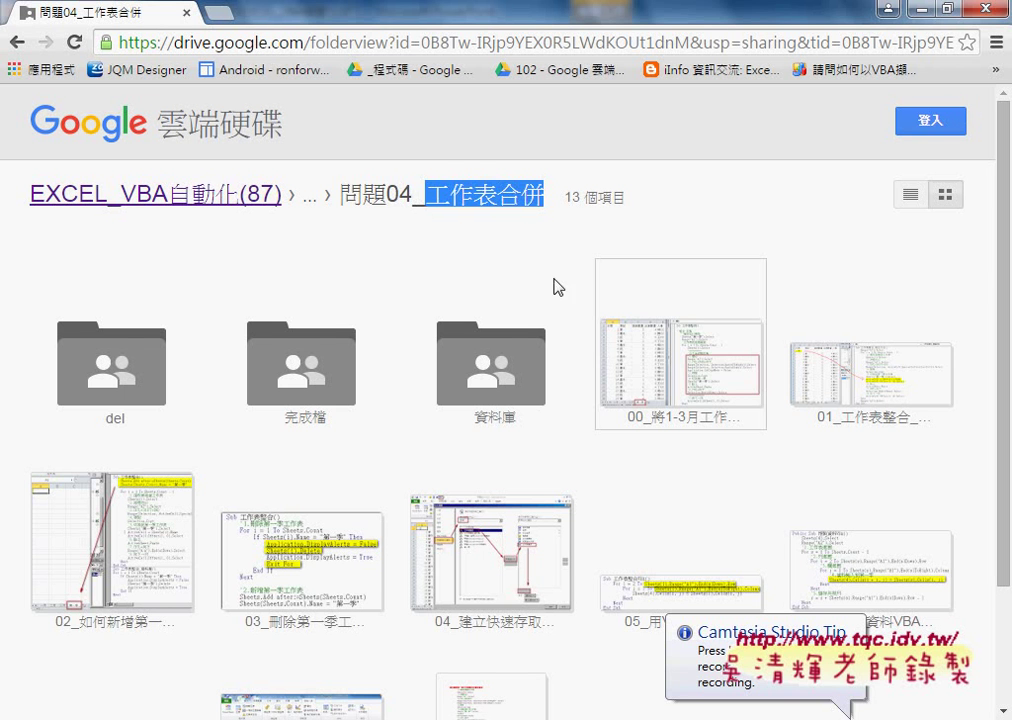
Preview 00_將1-3月工作表集中到第一季.png, image 1 of 10, showing the 工作表整合 VBA macro
drag(340, 195, 545, 195)
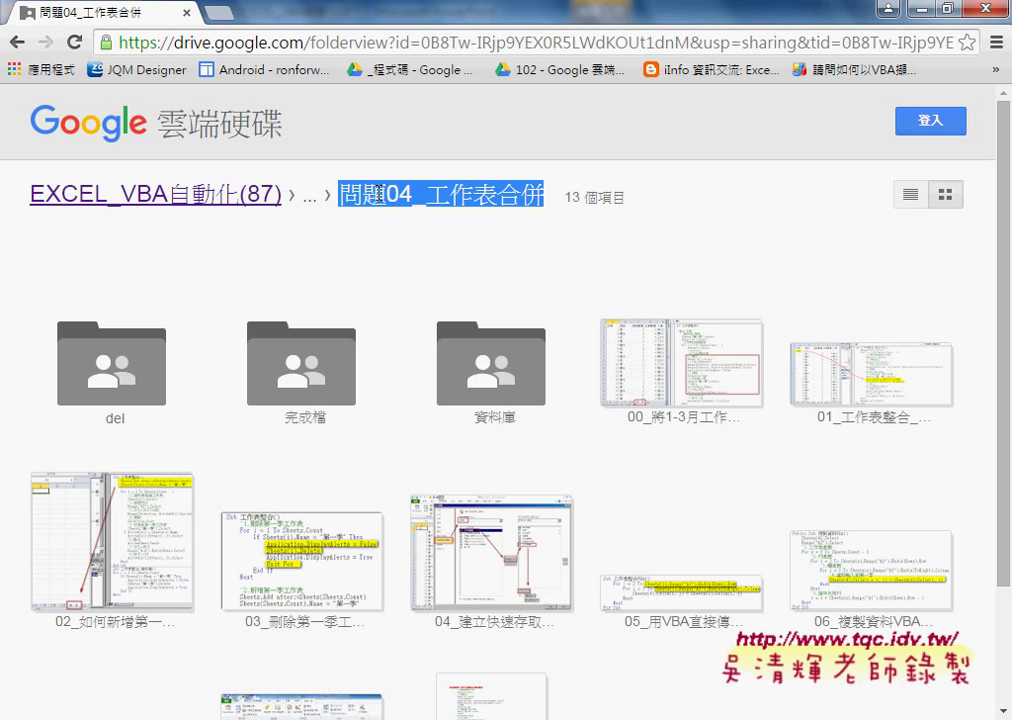
click(648, 389)
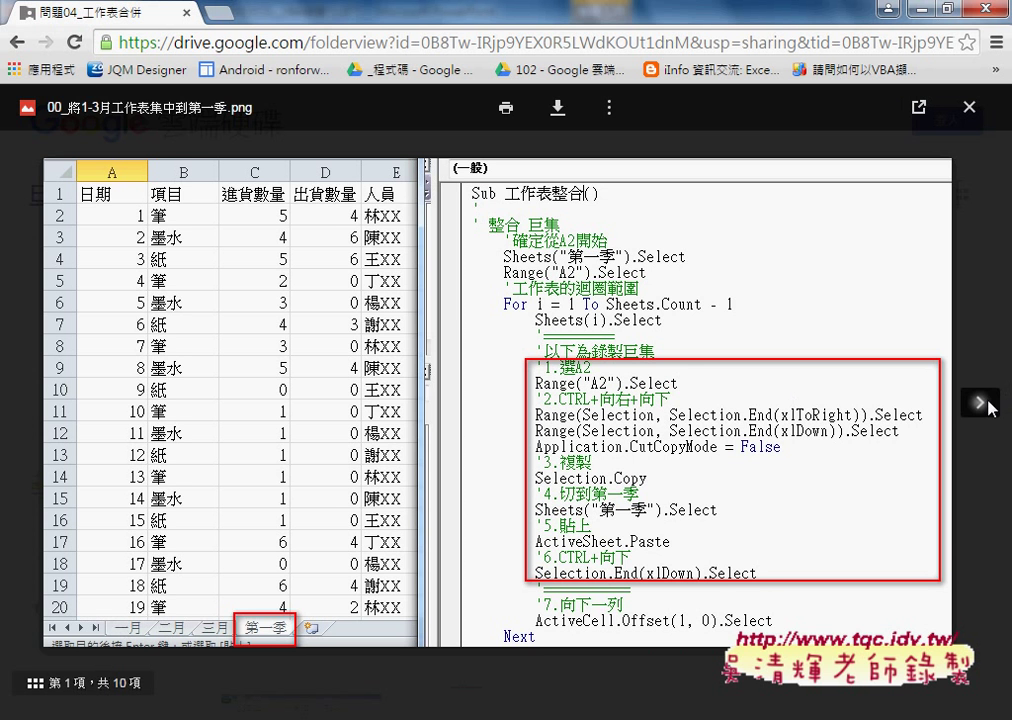
Step through the screenshots from image 1 to image 7, 06_複製資料VBA程式碼.png
click(980, 402)
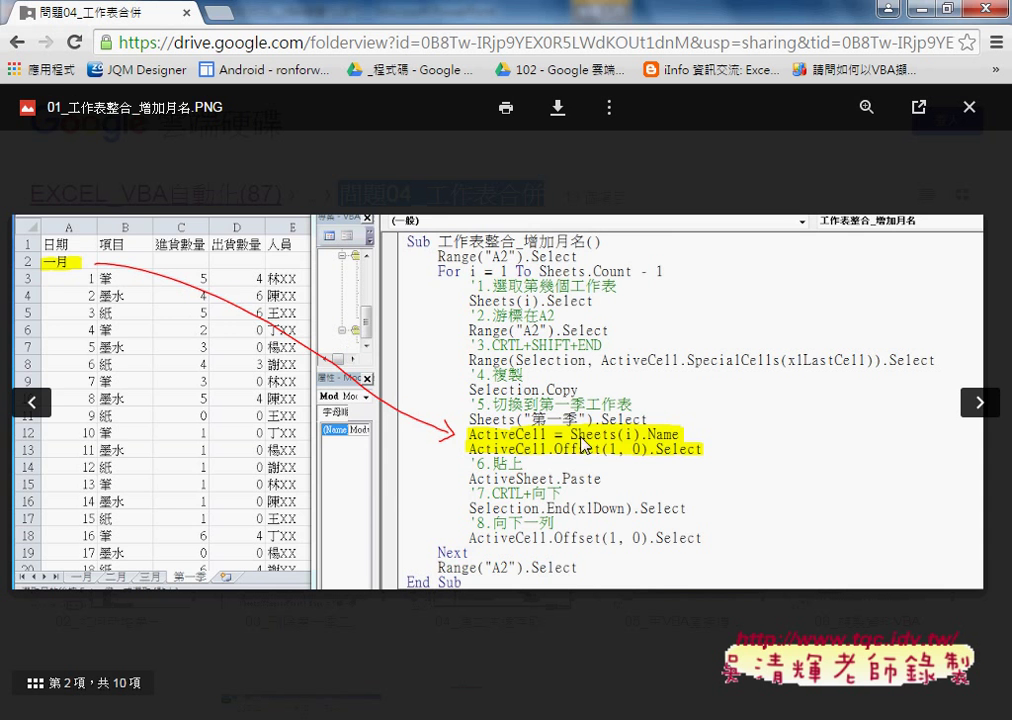
click(980, 402)
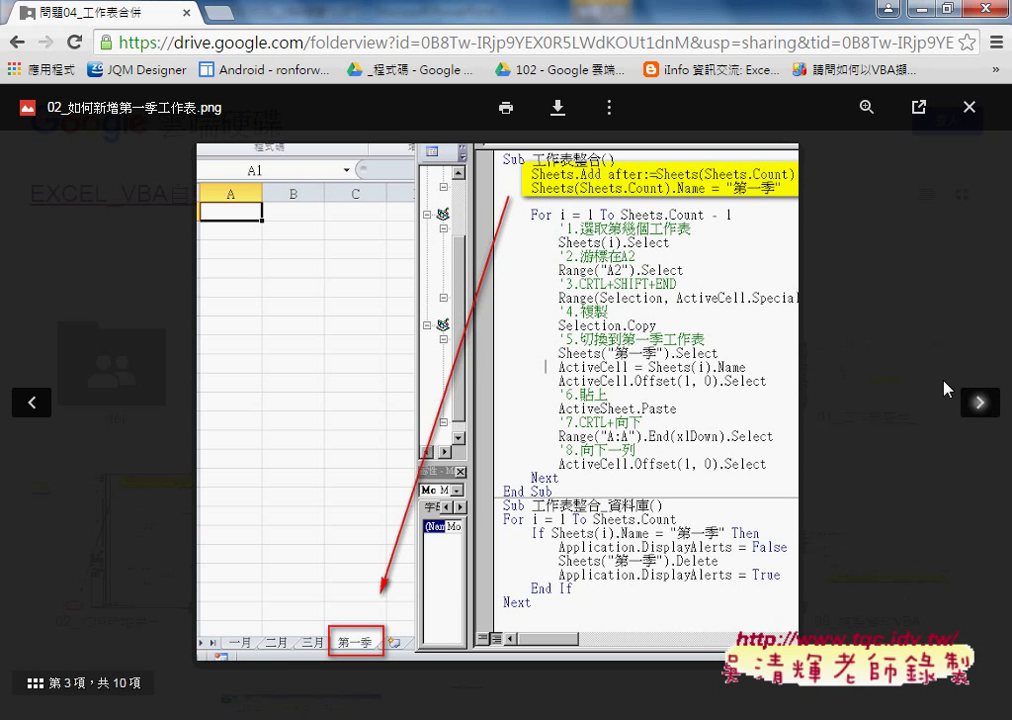
click(980, 403)
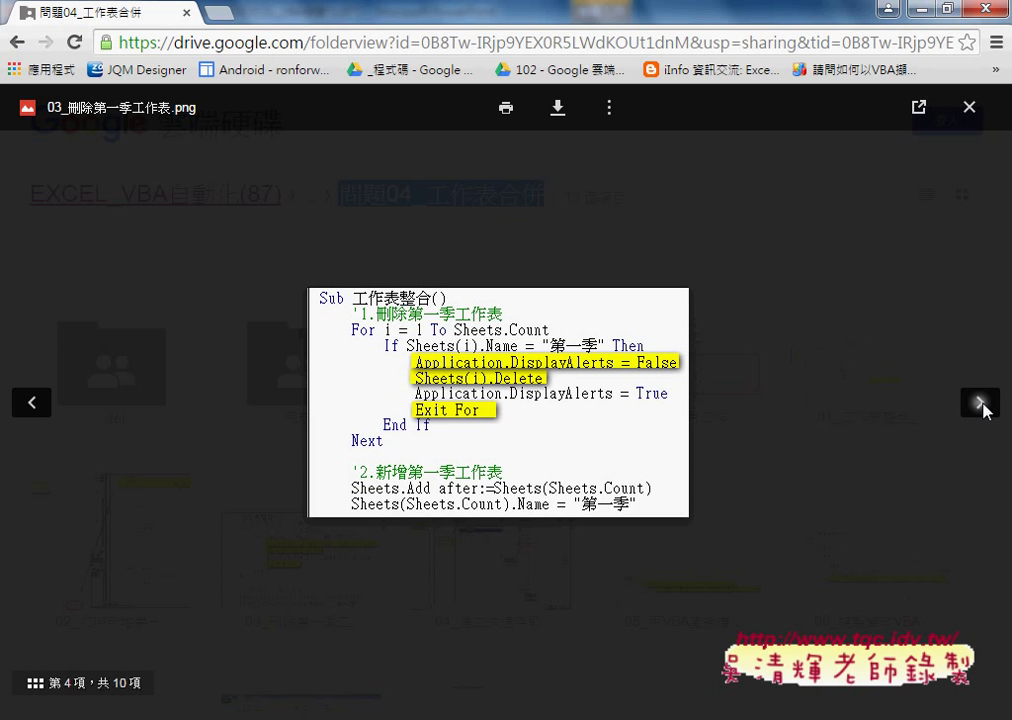
click(980, 403)
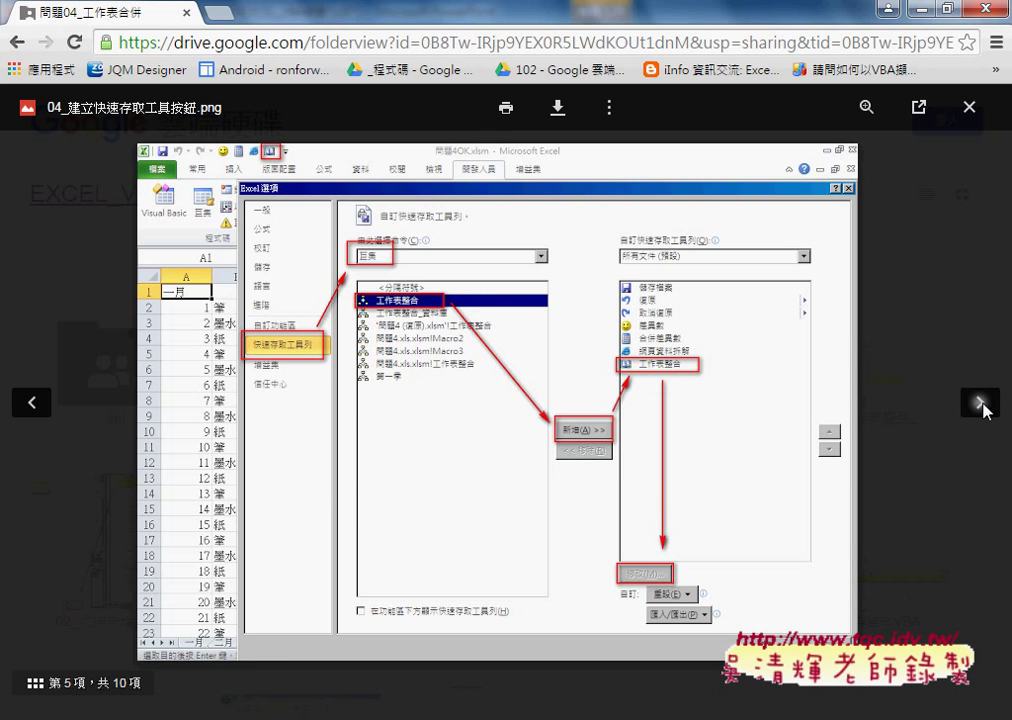
click(980, 403)
click(980, 403)
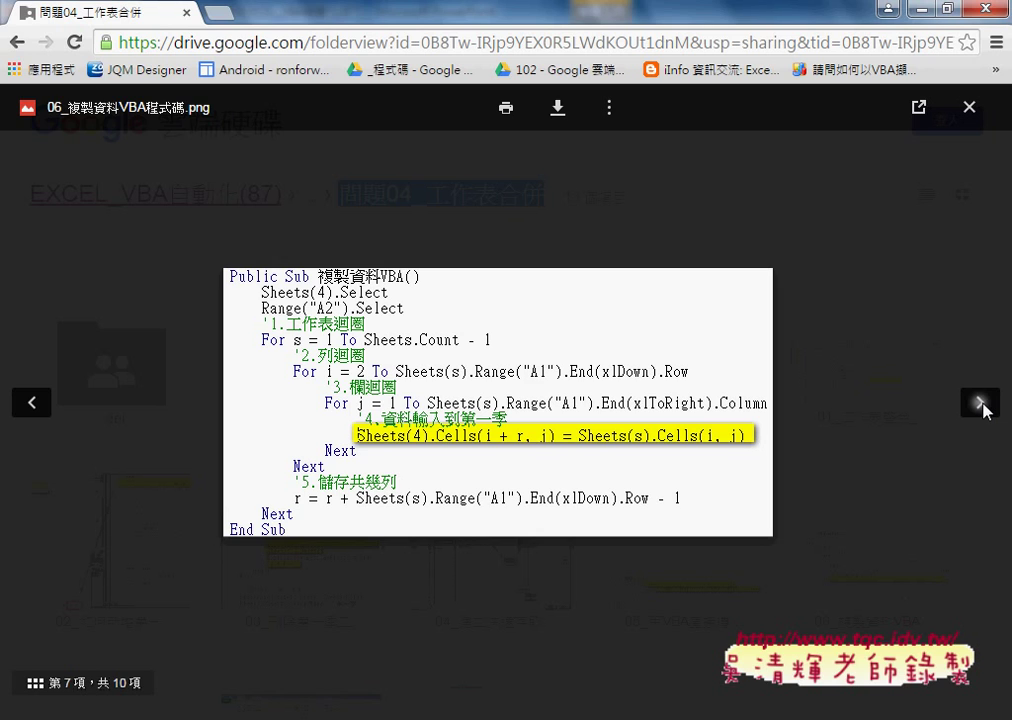